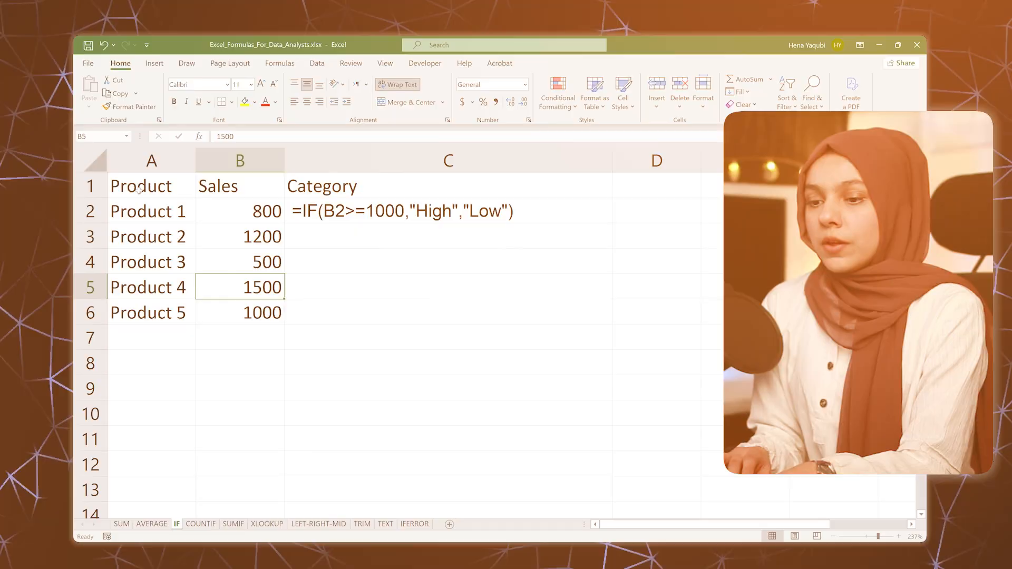
Step: Remove the leading space from the text in C2 so =IF(B2>=1000,"High","Low") is entered as a live formula
left_click(151, 186)
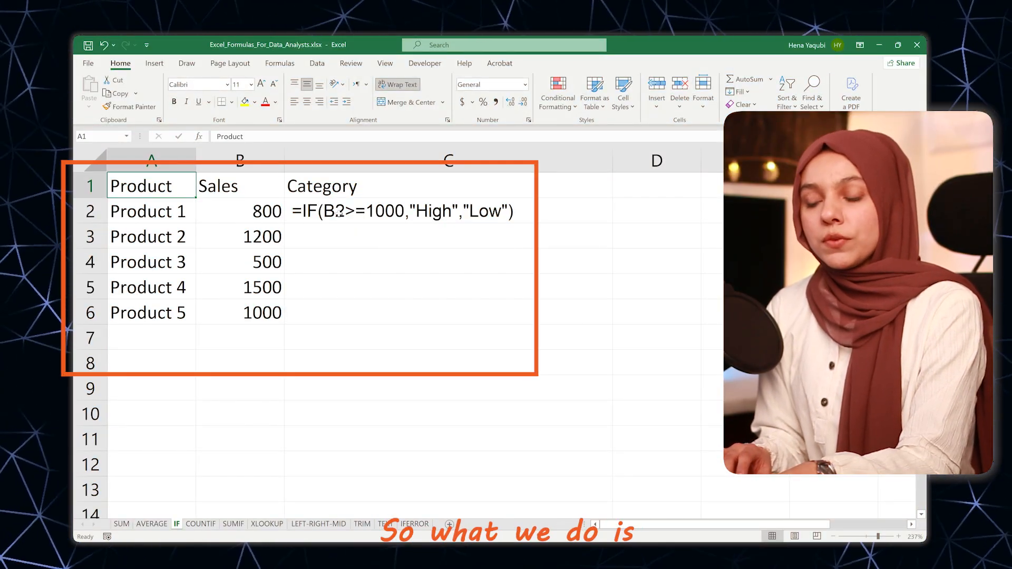
double_click(307, 212)
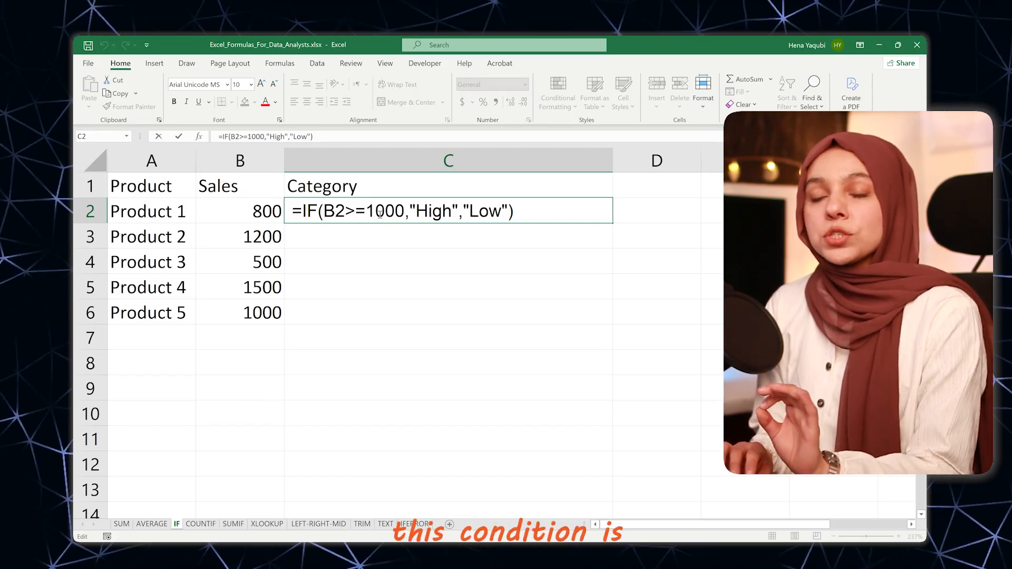
double_click(436, 215)
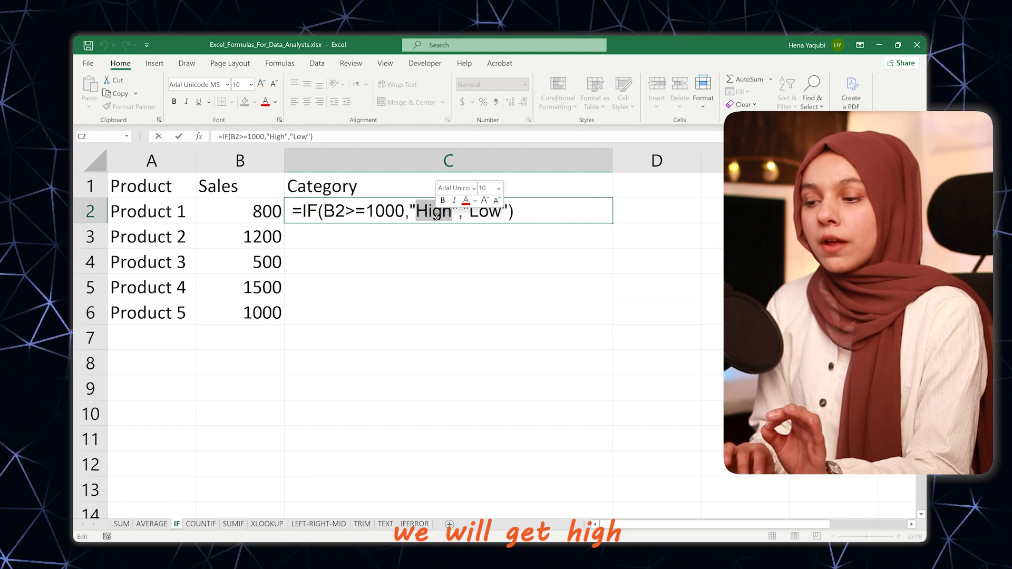
double_click(483, 213)
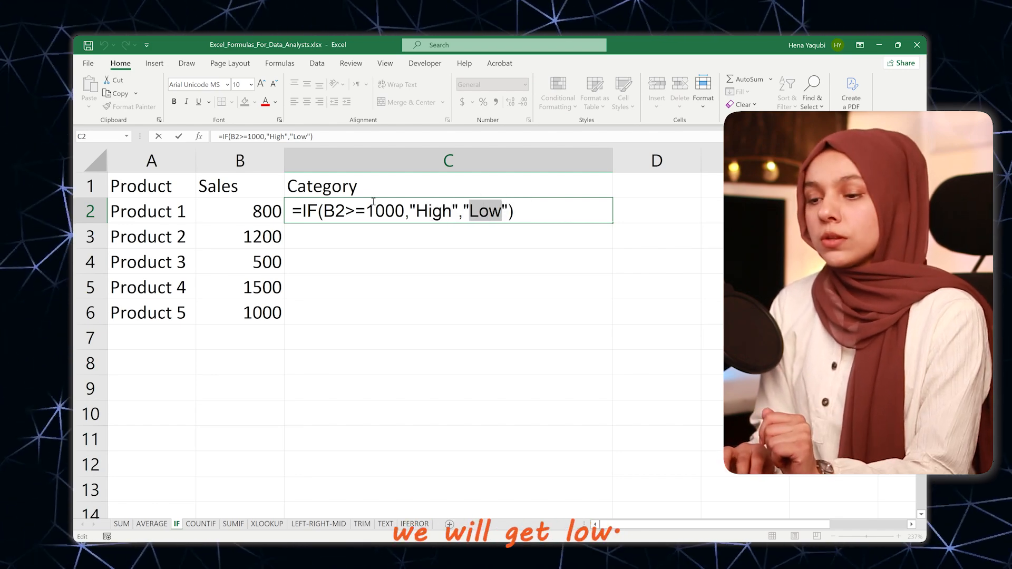
left_click(299, 211)
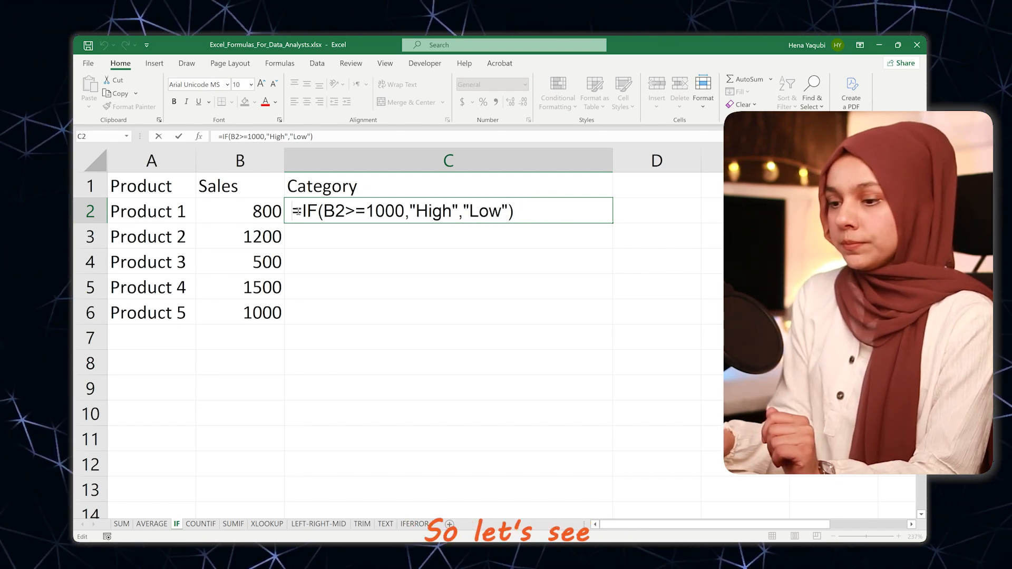
key("Return")
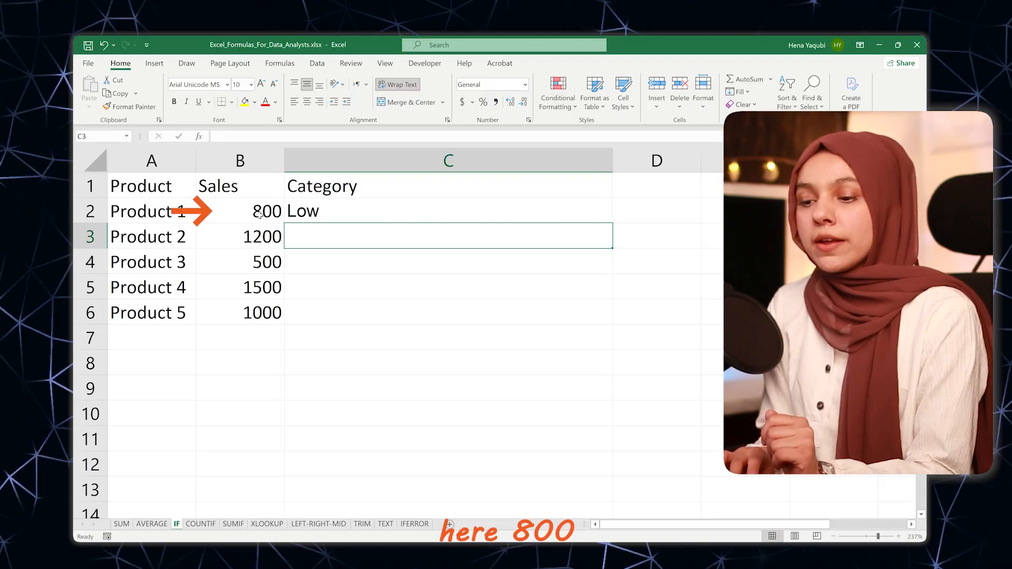
Step: Copy the IF formula from C2 down through C6 and inspect the copied formula in C3
double_click(380, 210)
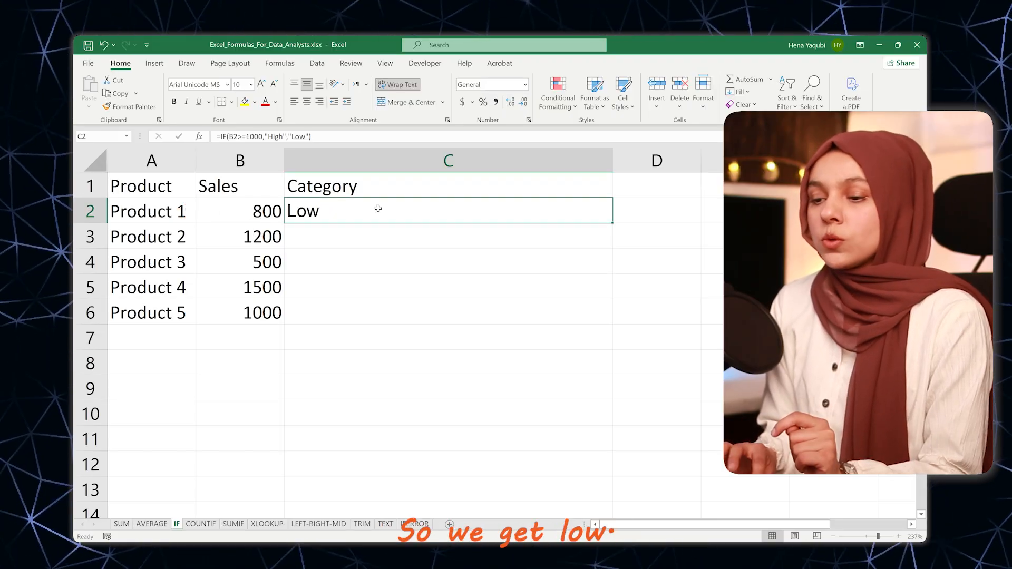
key("Return")
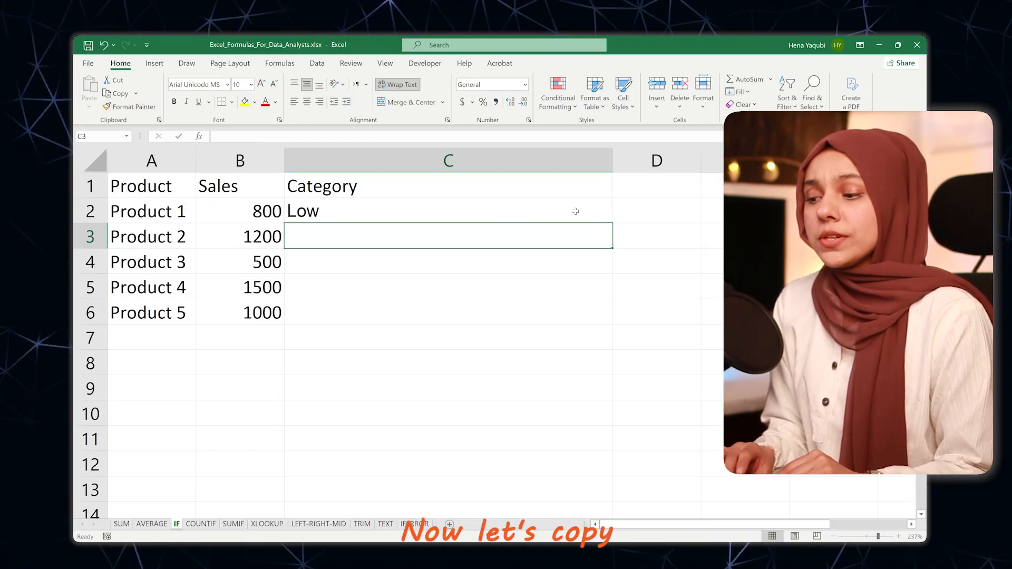
left_click(573, 210)
left_click_drag(612, 222, 585, 317)
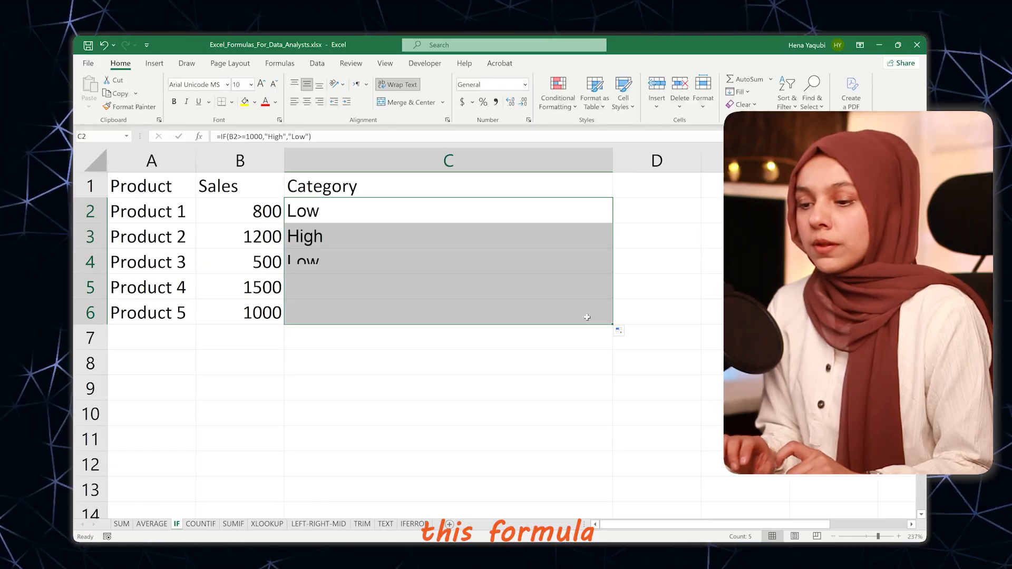
left_click(340, 240)
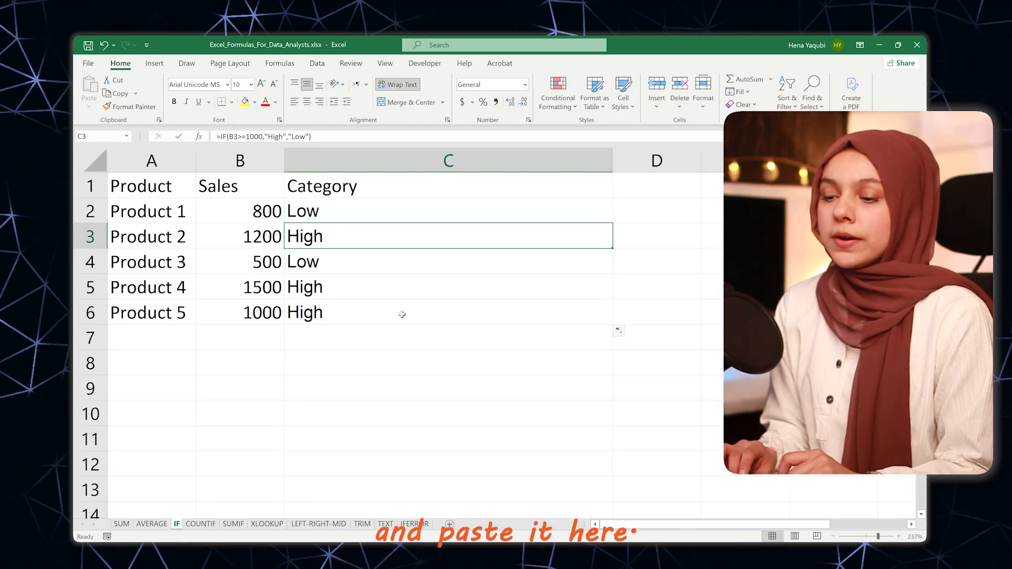
double_click(324, 239)
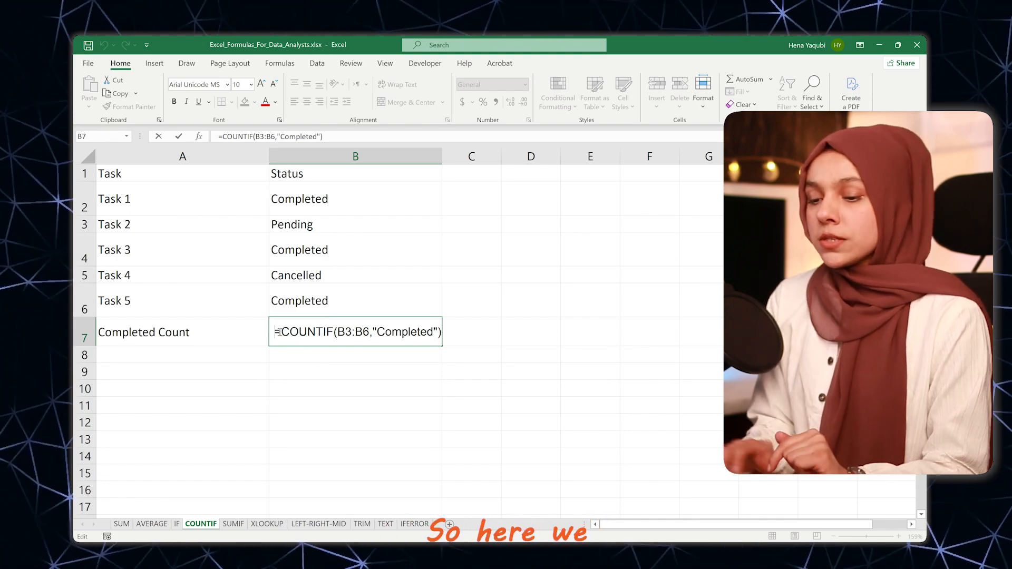
Step: Make the COUNTIF text in B7 a live formula counting "Completed" in B2:B6, and check the matching status cells
double_click(278, 331)
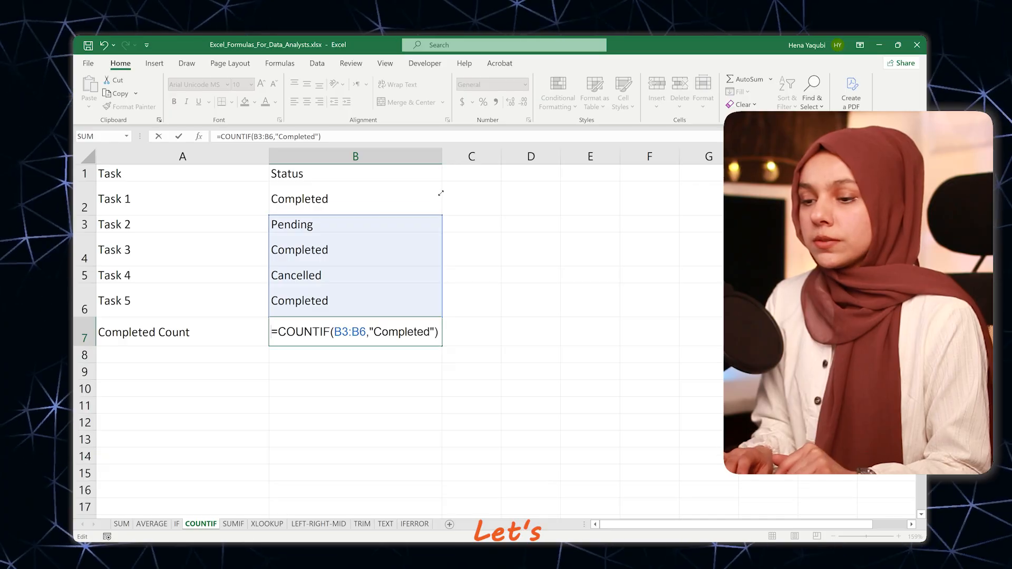
left_click_drag(441, 192, 441, 184)
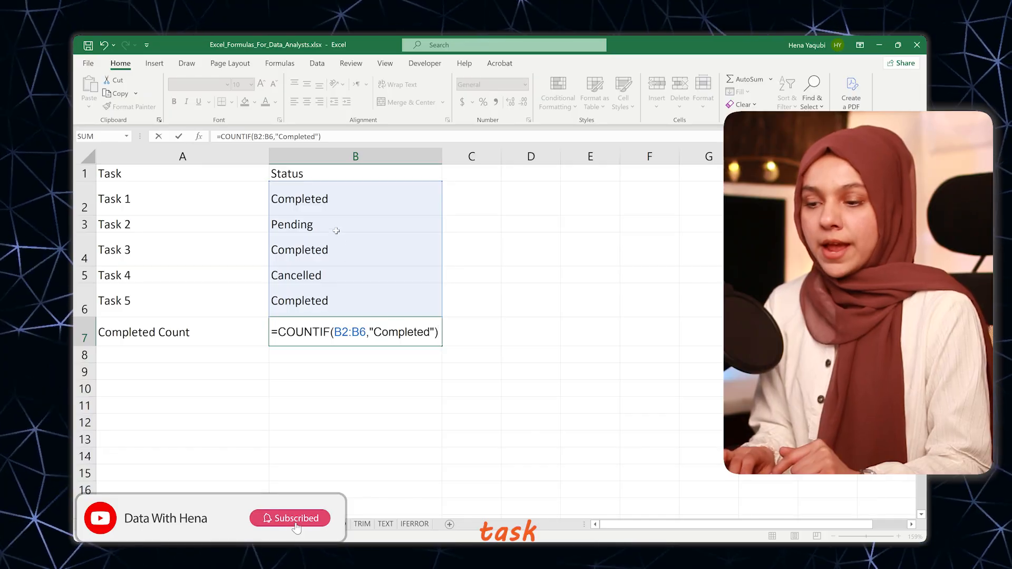
double_click(399, 334)
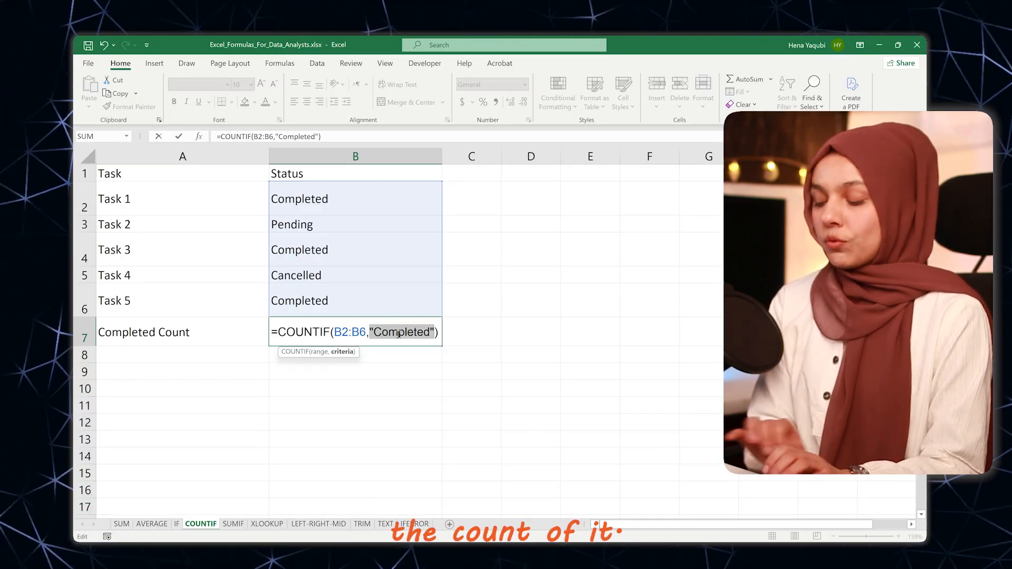
key("Return")
left_click(425, 336)
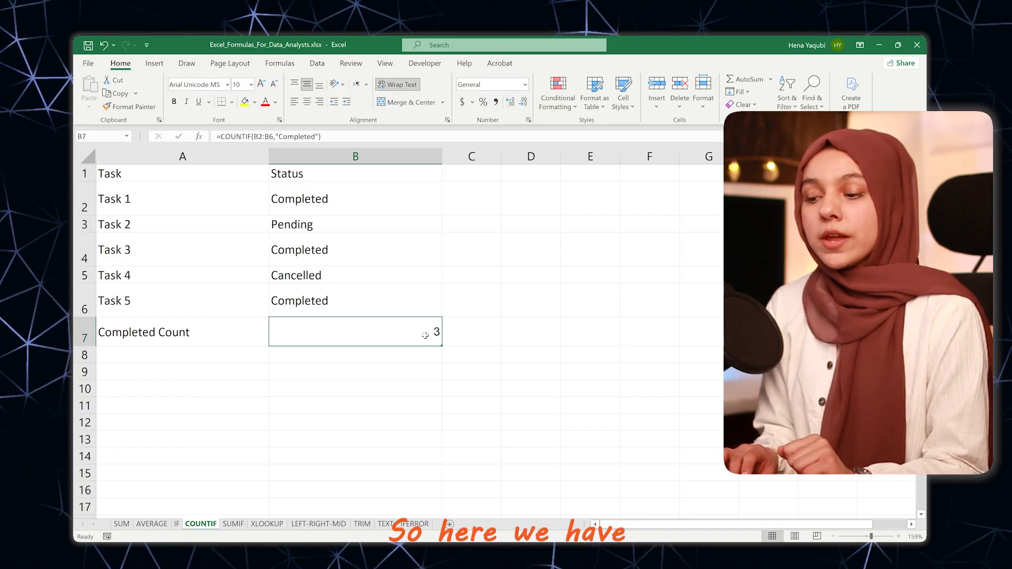
left_click(317, 201)
left_click(323, 251)
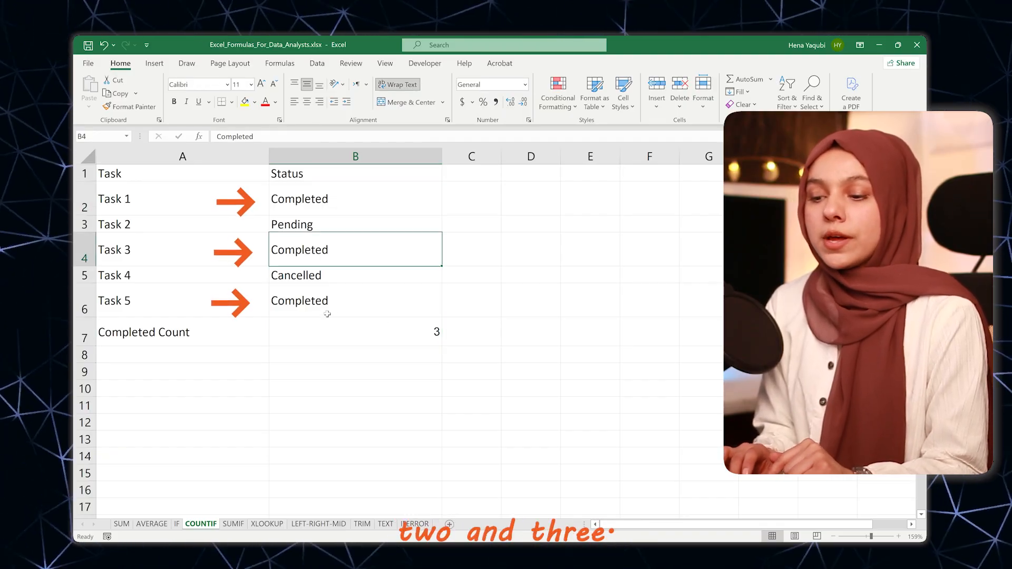
left_click(328, 308)
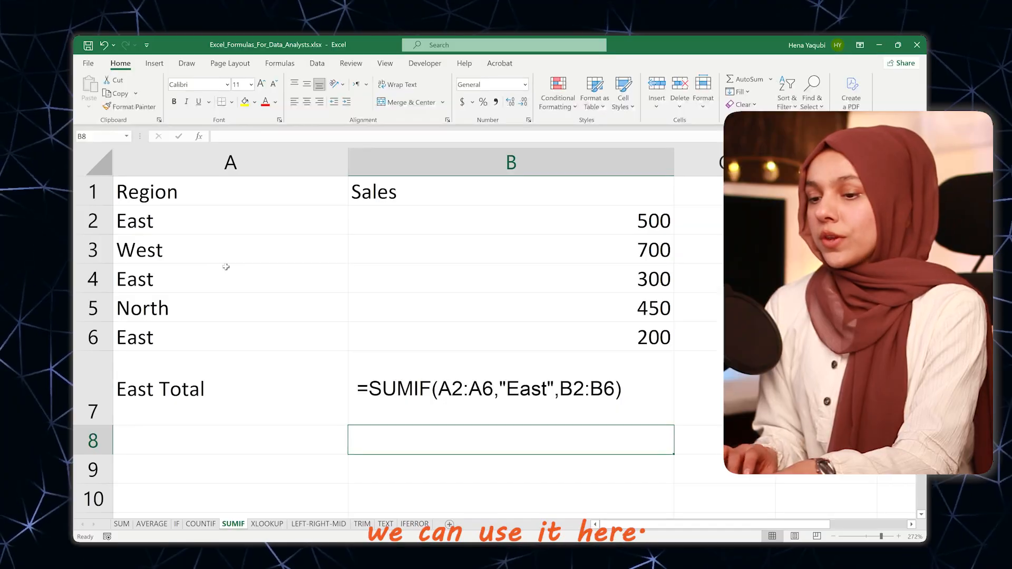
Step: Turn the East Total text in B7 into the live formula =SUMIF(A2:A6,"East",B2:B6), reviewing its range, criteria and sum range arguments
left_click(220, 196)
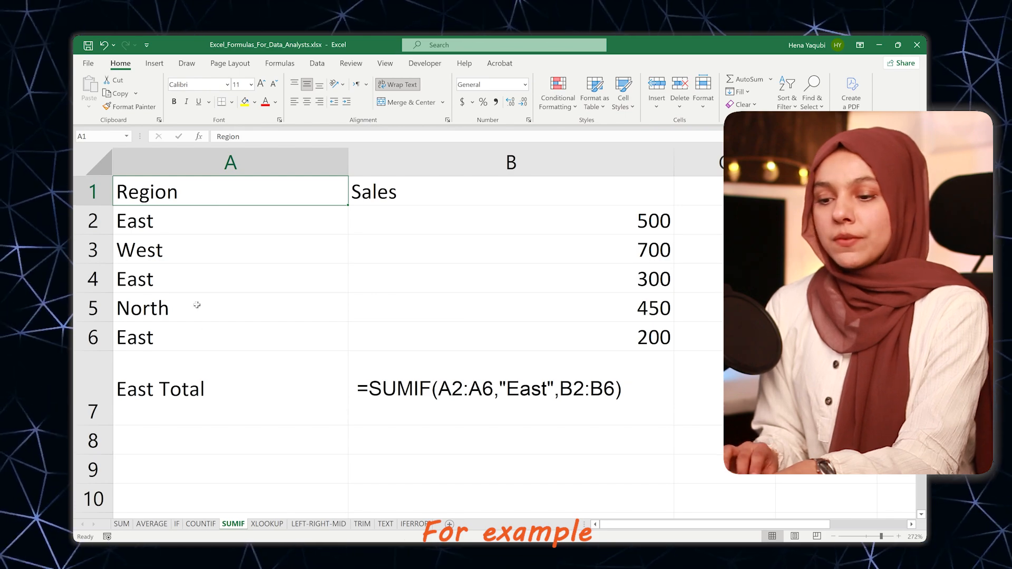
double_click(371, 393)
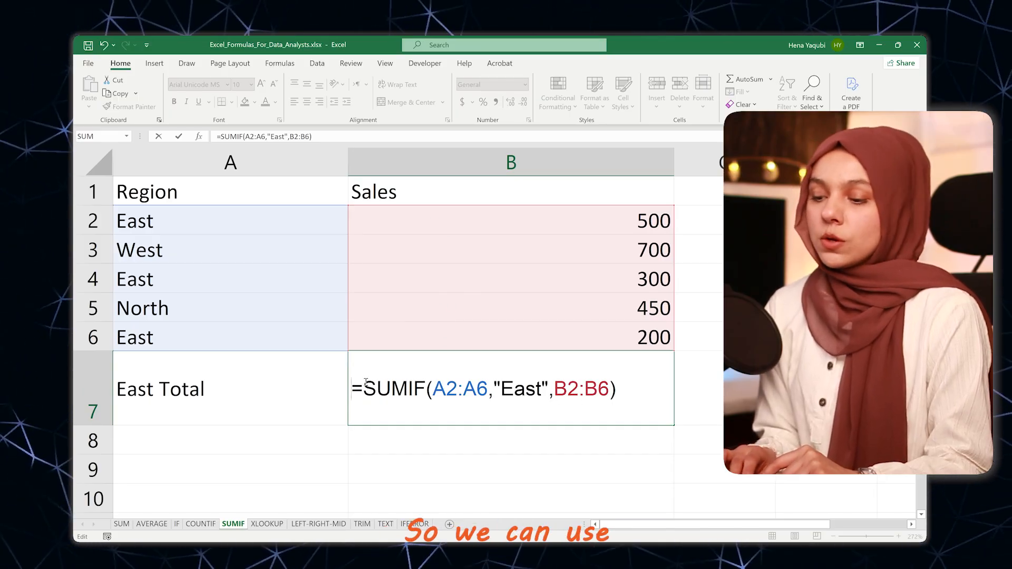
double_click(456, 393)
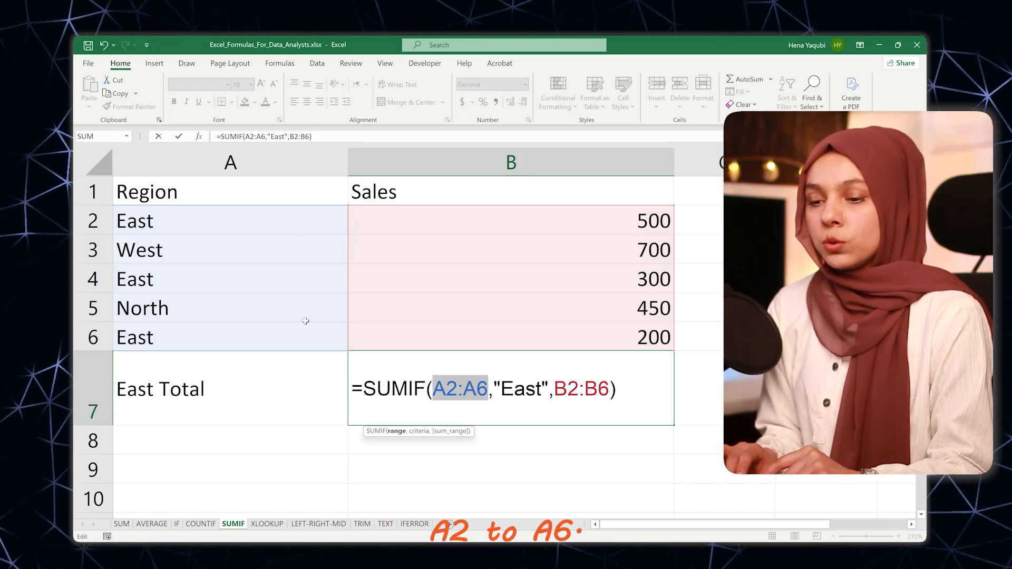
double_click(526, 393)
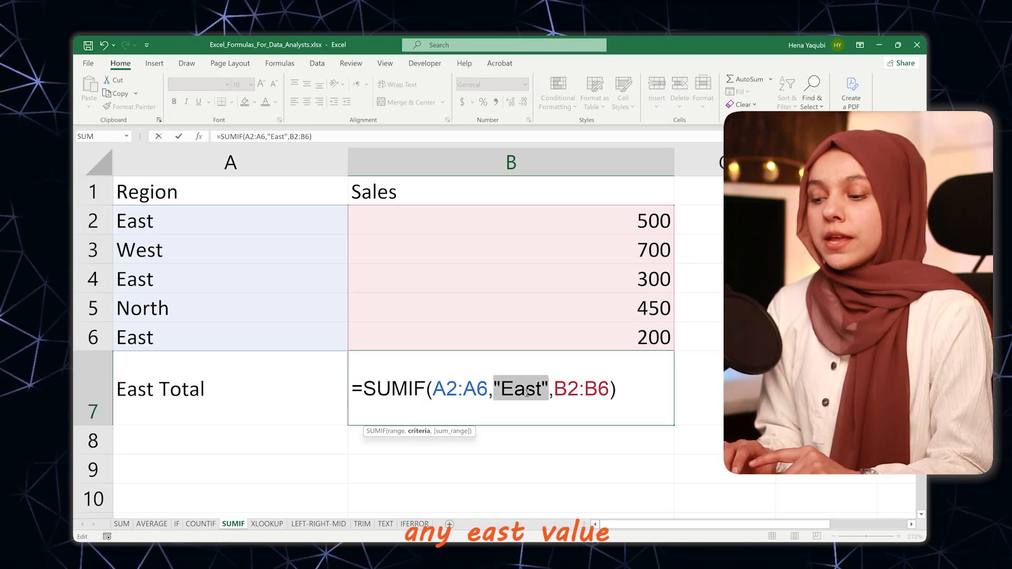
key("Right")
key("Right")
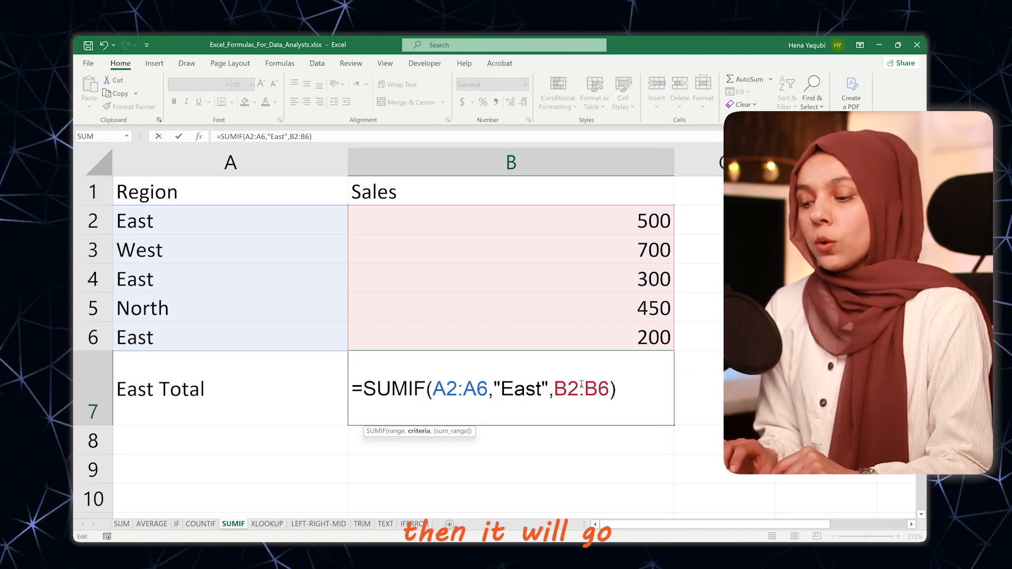
key("shift+Right")
key("shift+Right")
key("shift+Right")
key("shift+Right")
key("shift+Right")
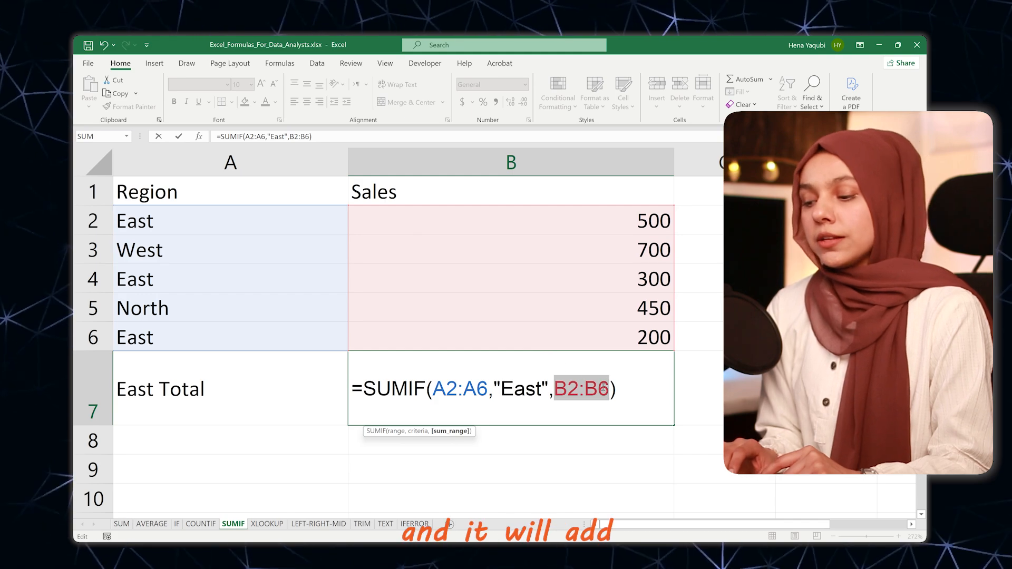
left_click(611, 390)
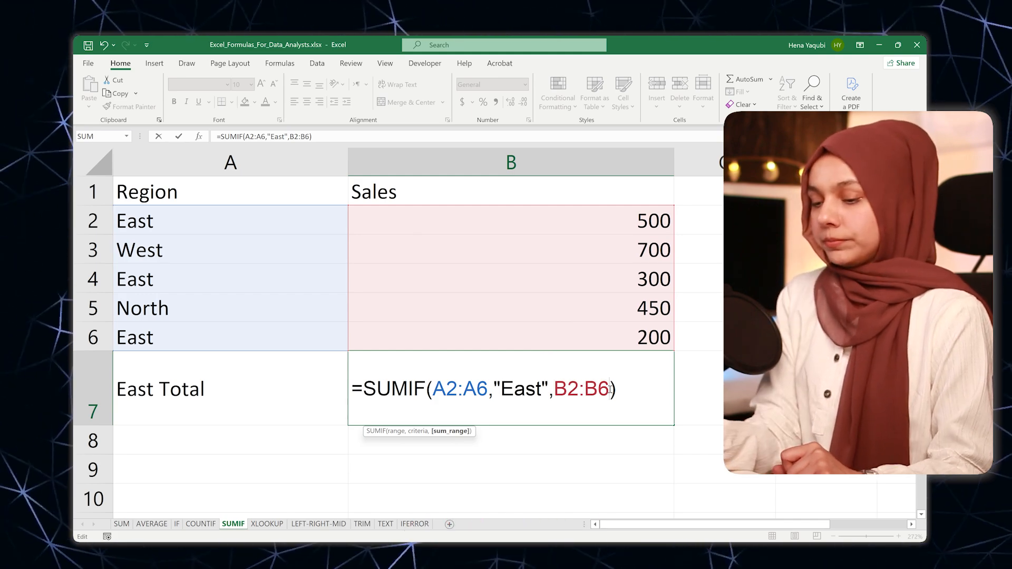
key("Return")
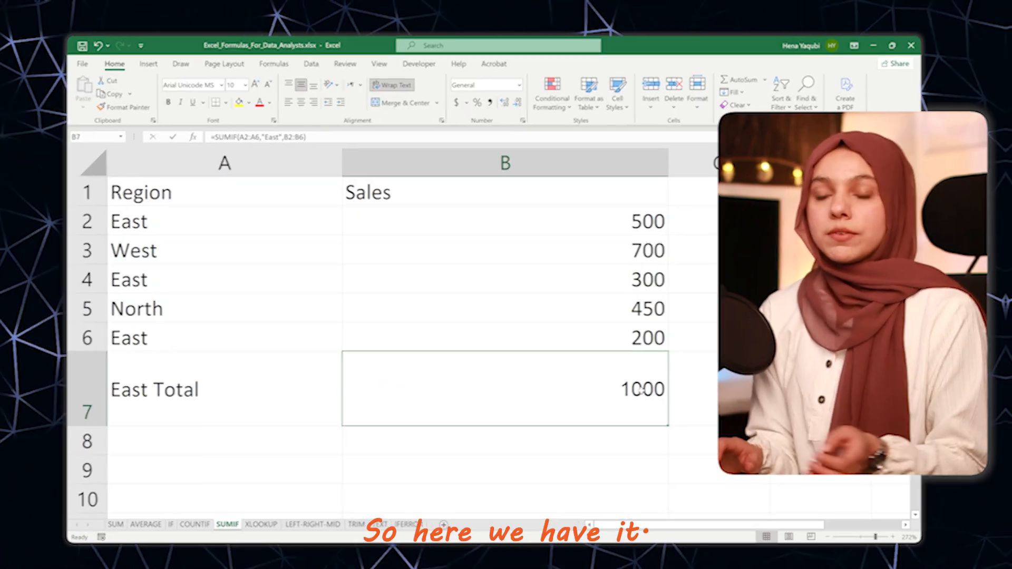